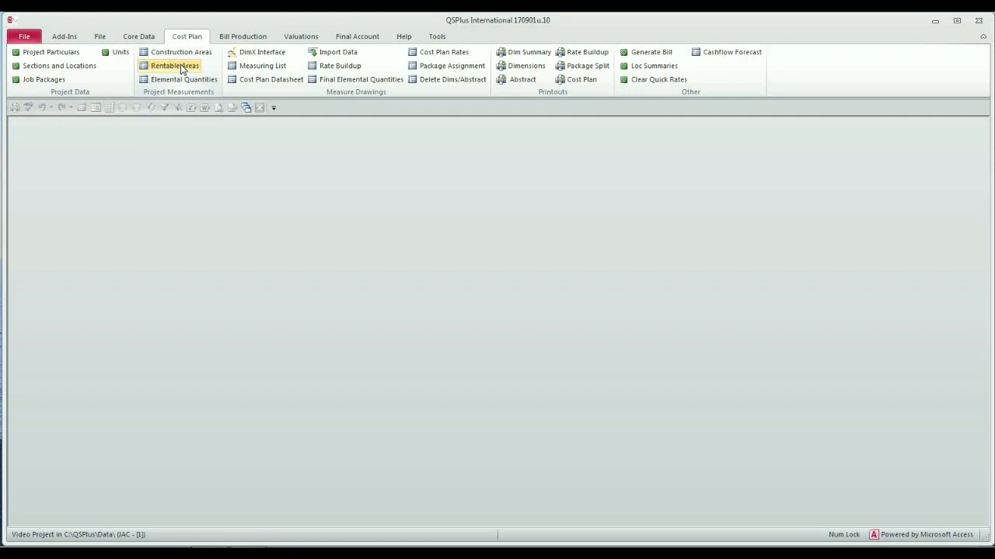
# Open the rentable areas, enlarge the window and add an entry described as Ground Floor.
pyautogui.click(181, 68)
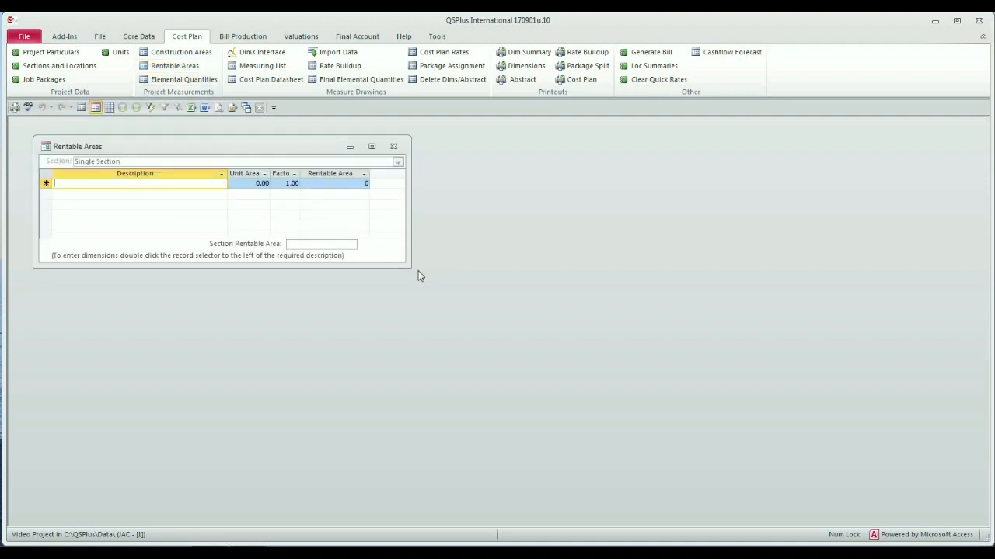
pyautogui.moveTo(408, 265); pyautogui.dragTo(512, 379)
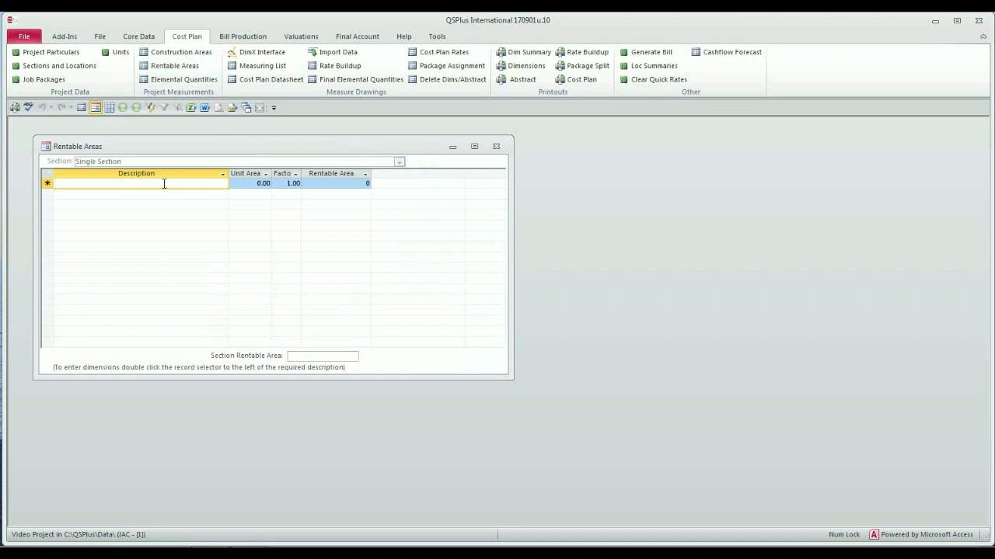
pyautogui.write('G')
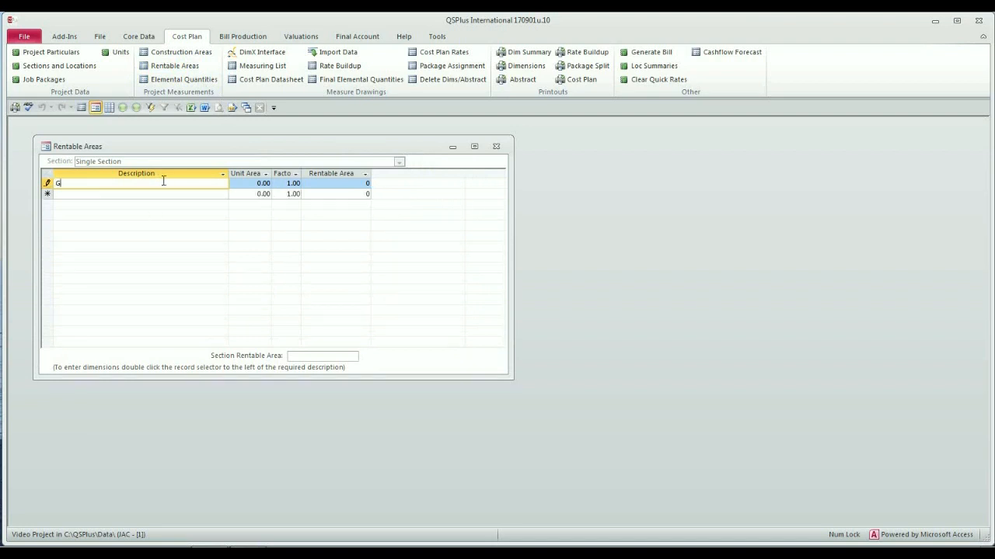
pyautogui.write('round Floor')
pyautogui.press('Tab')
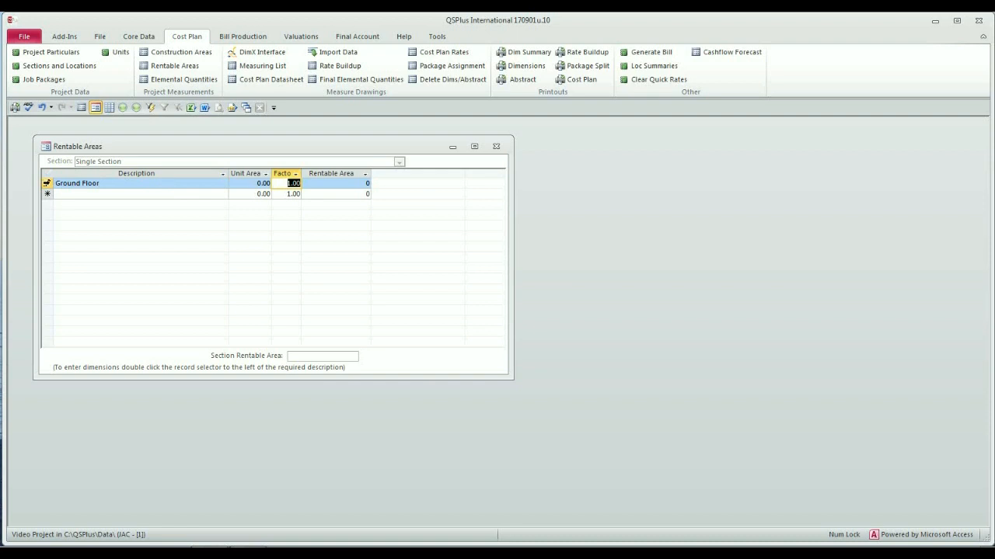
# Open the dimensions of the Ground Floor rentable area and set the slip's location to Ground Floor.
pyautogui.doubleClick(47, 182)
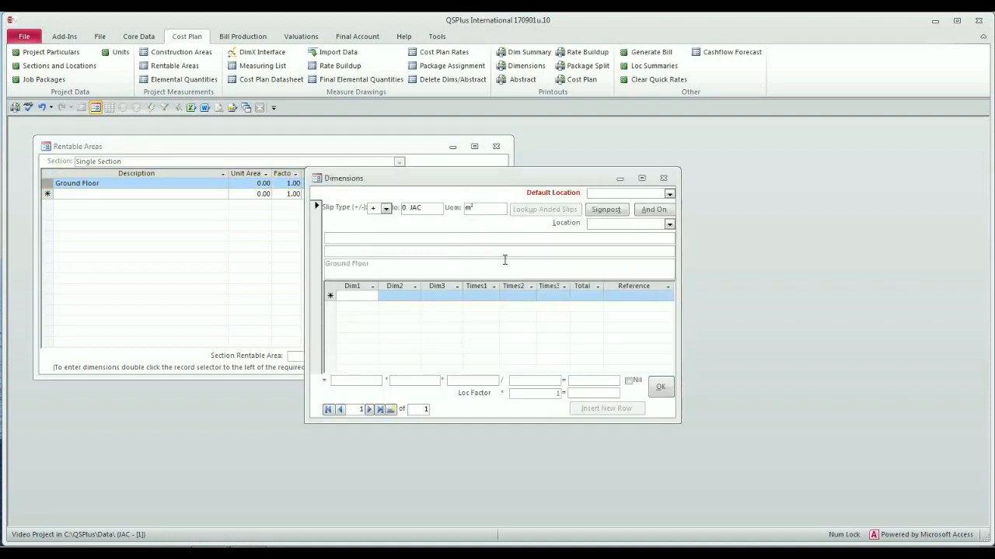
pyautogui.click(669, 224)
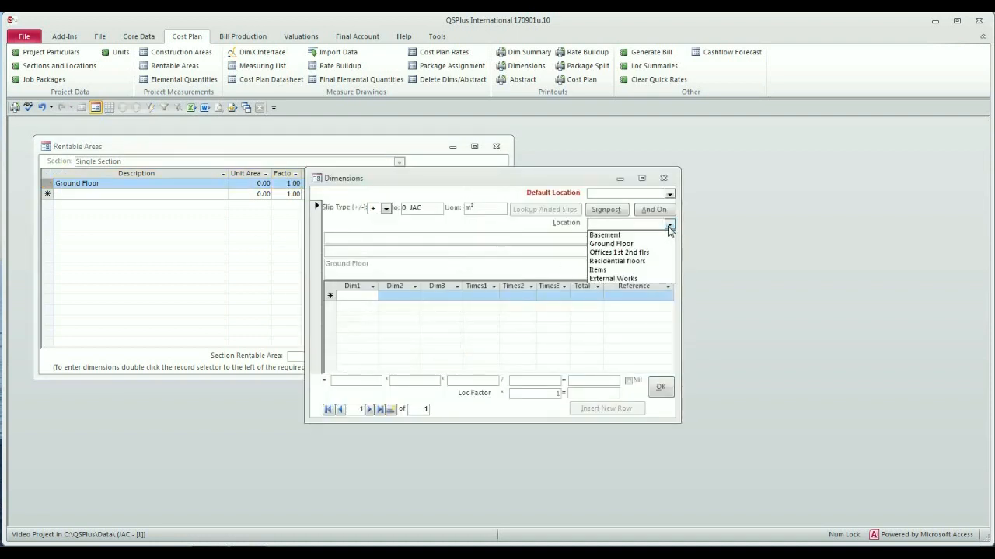
pyautogui.click(660, 243)
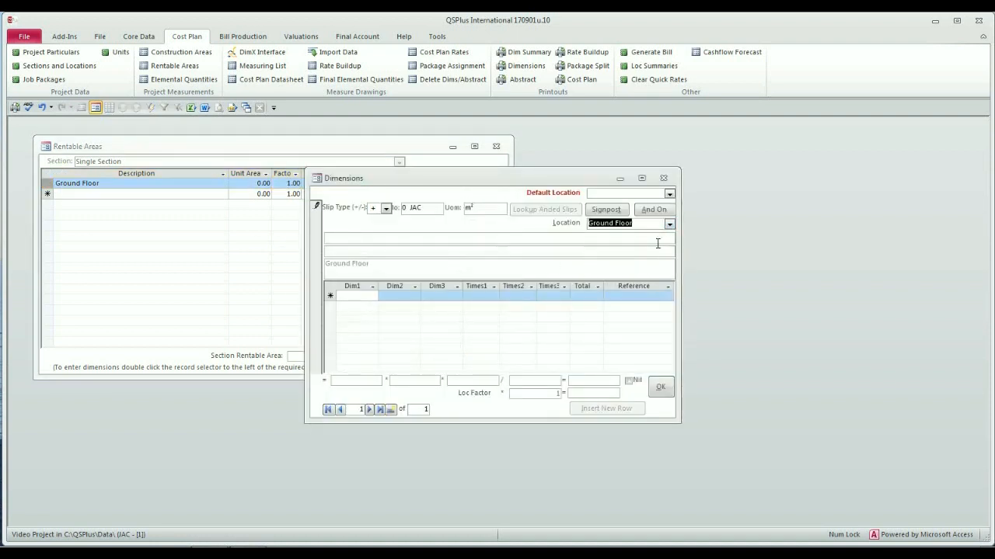
# Enter a 700 by 1 dimension with the reference Rentable Areas for the Ground Floor and accept the slip.
pyautogui.click(366, 297)
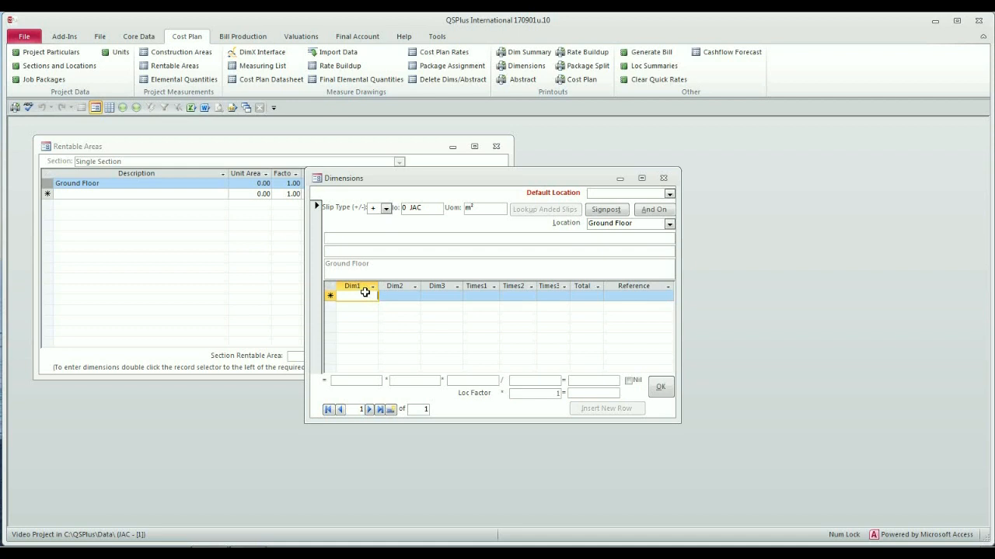
pyautogui.write('100')
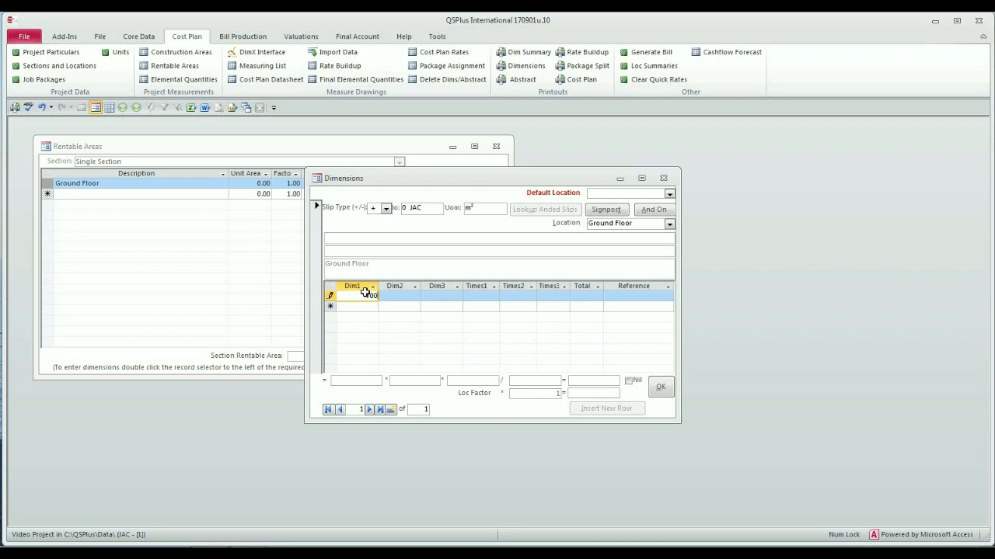
pyautogui.press('Tab')
pyautogui.write('1')
pyautogui.press('Tab')
pyautogui.press('Tab')
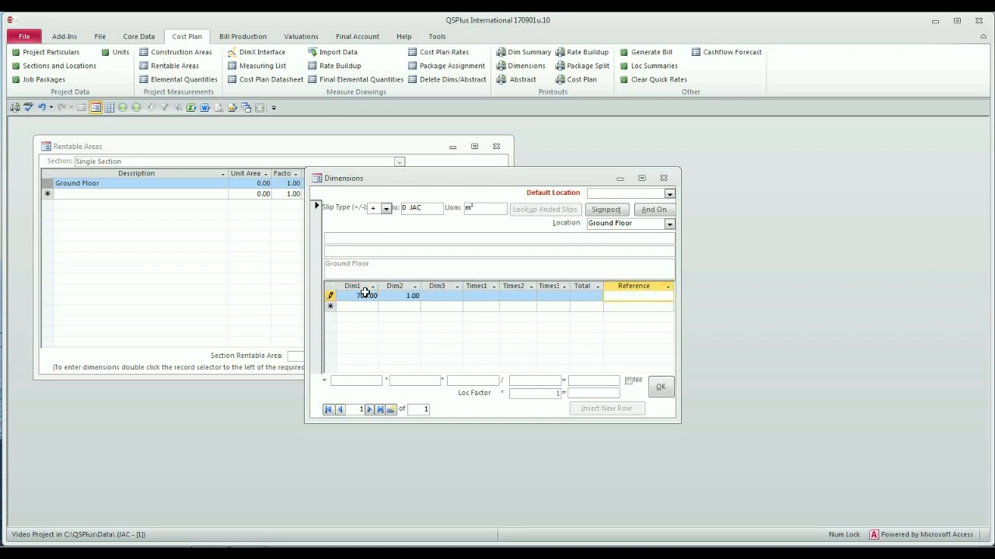
pyautogui.write('Rentable Areas')
pyautogui.press('Return')
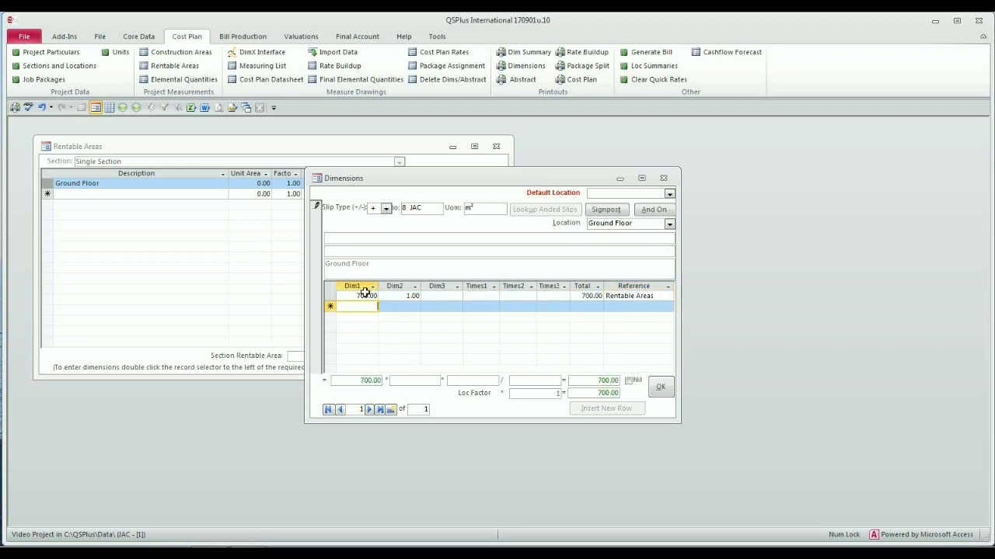
pyautogui.click(660, 389)
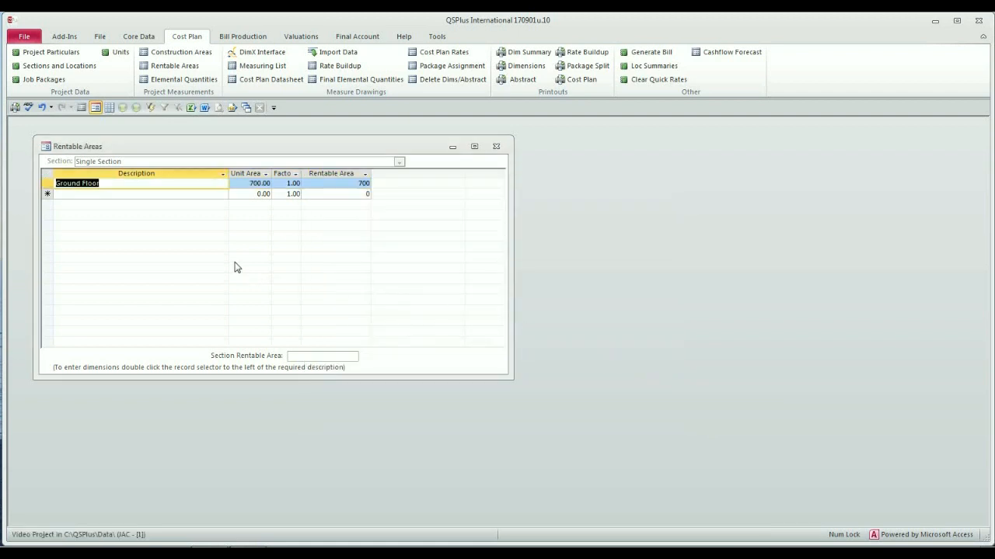
# Add a second rentable area entry described as Offices.
pyautogui.click(113, 195)
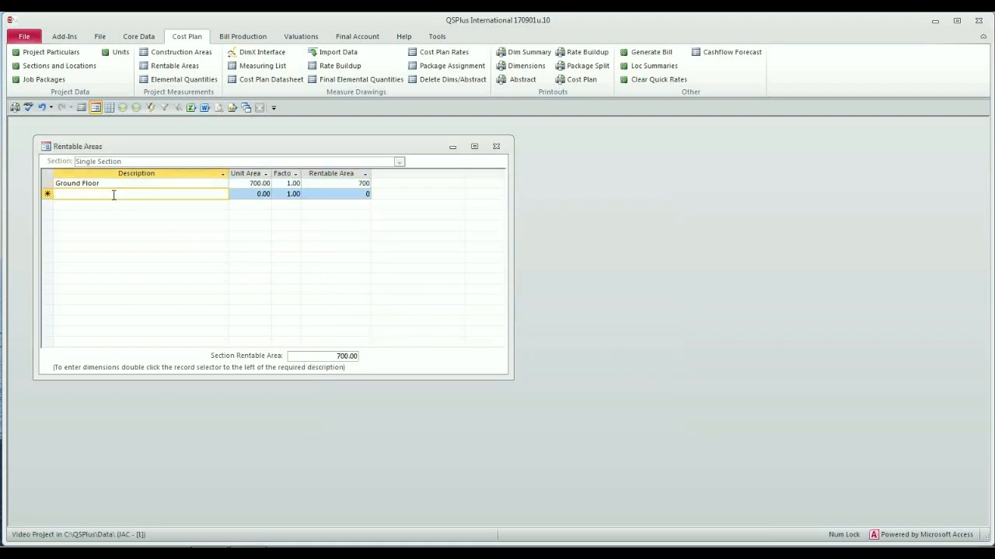
pyautogui.write('Office')
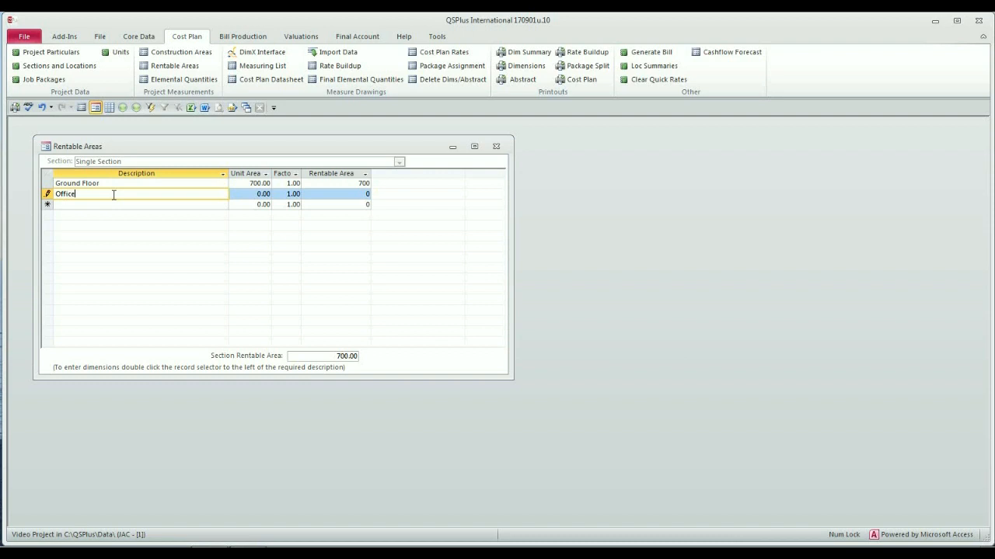
pyautogui.write('s')
# Enter a 30 by 30 dimension with the reference Office Space for the Offices rentable area.
pyautogui.doubleClick(47, 193)
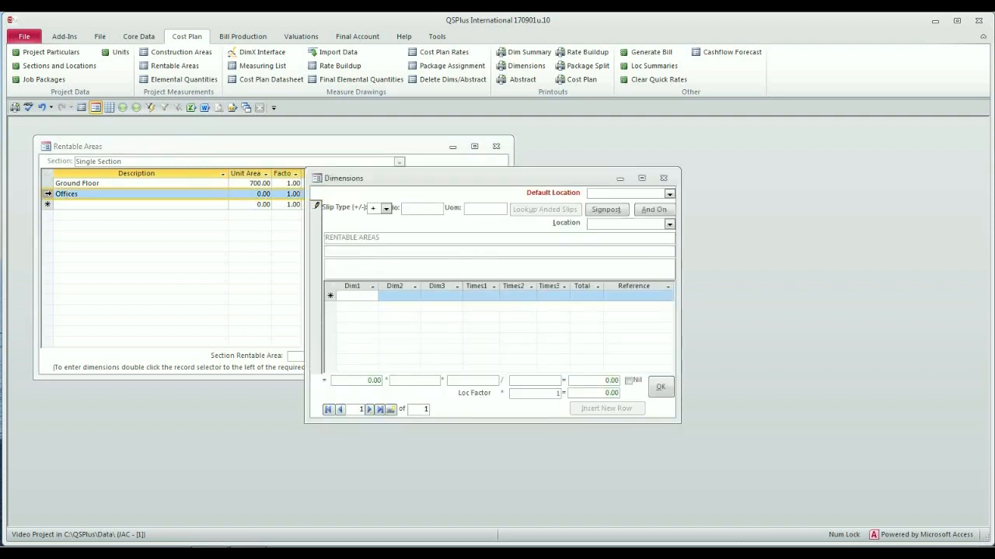
pyautogui.click(361, 297)
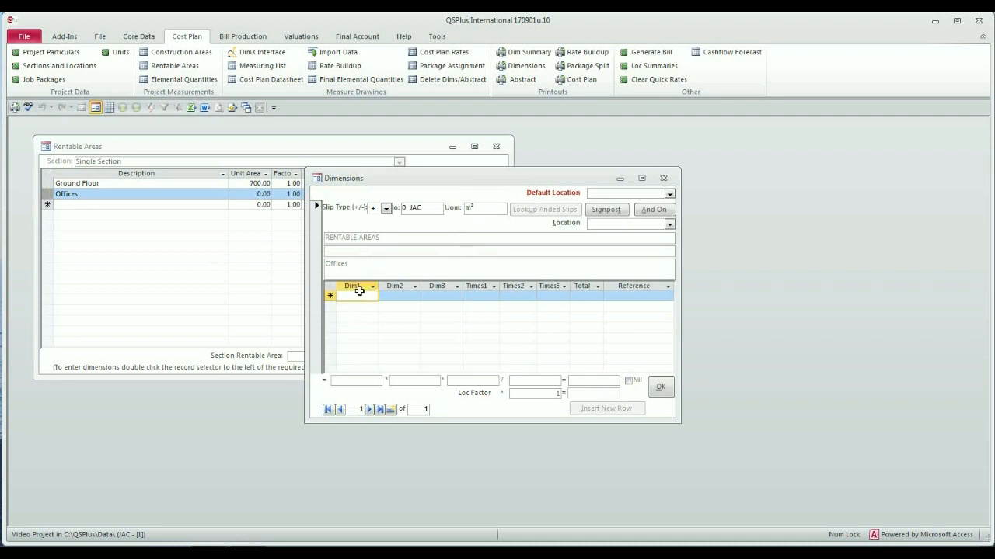
pyautogui.write('50')
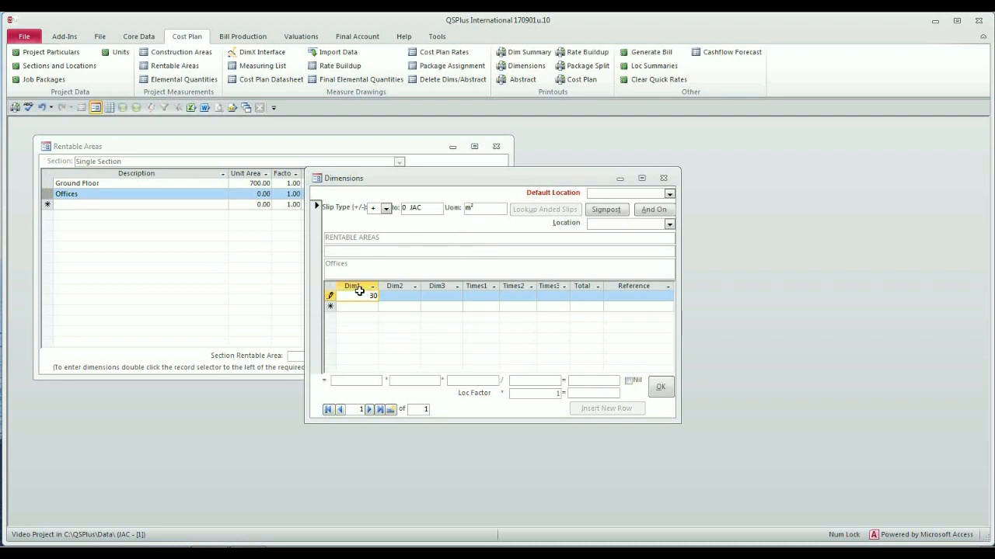
pyautogui.press('Tab')
pyautogui.write('30')
pyautogui.press('Tab')
pyautogui.press('Tab')
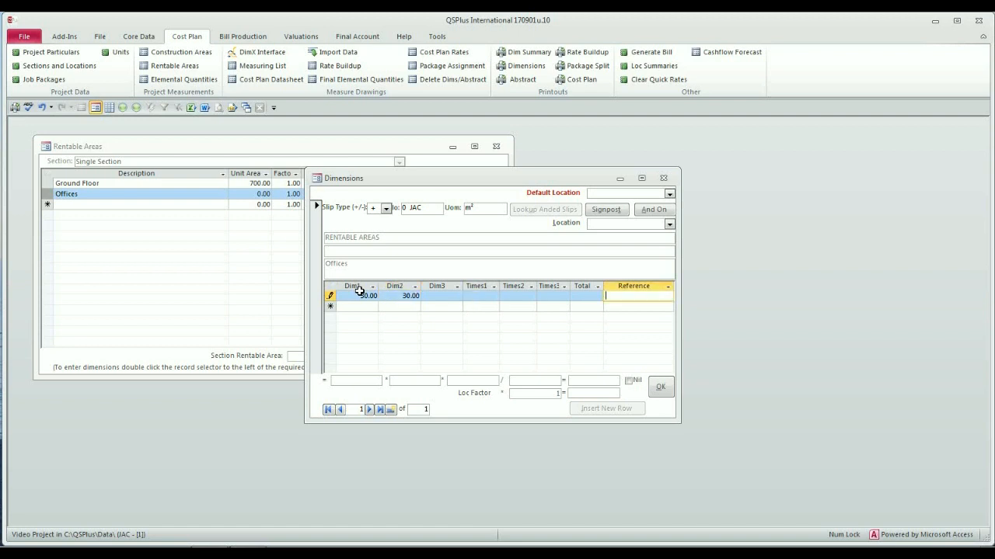
pyautogui.write('Office Space')
# Set the Offices slip's location to Offices 1st 2nd flrs and accept the dimensions.
pyautogui.click(669, 225)
pyautogui.click(669, 225)
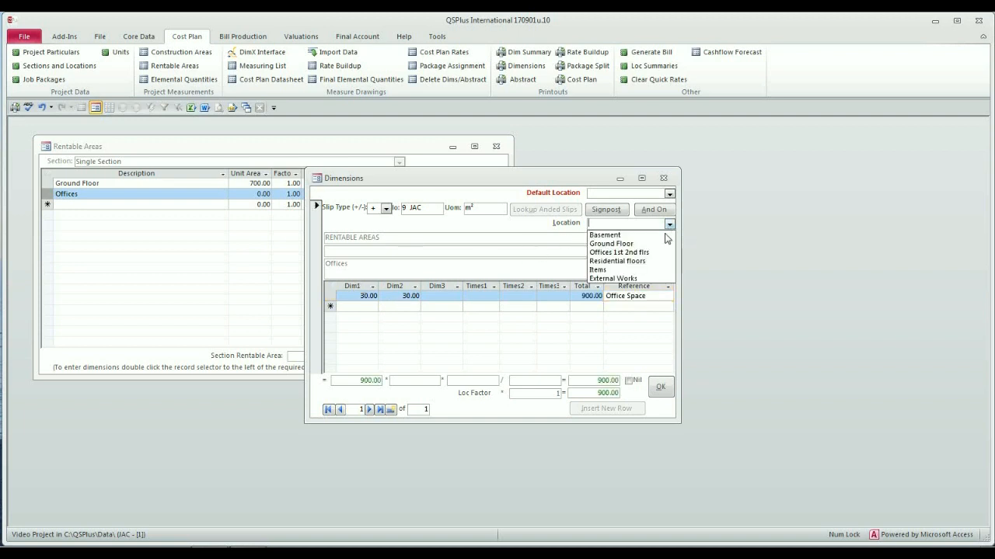
pyautogui.click(651, 251)
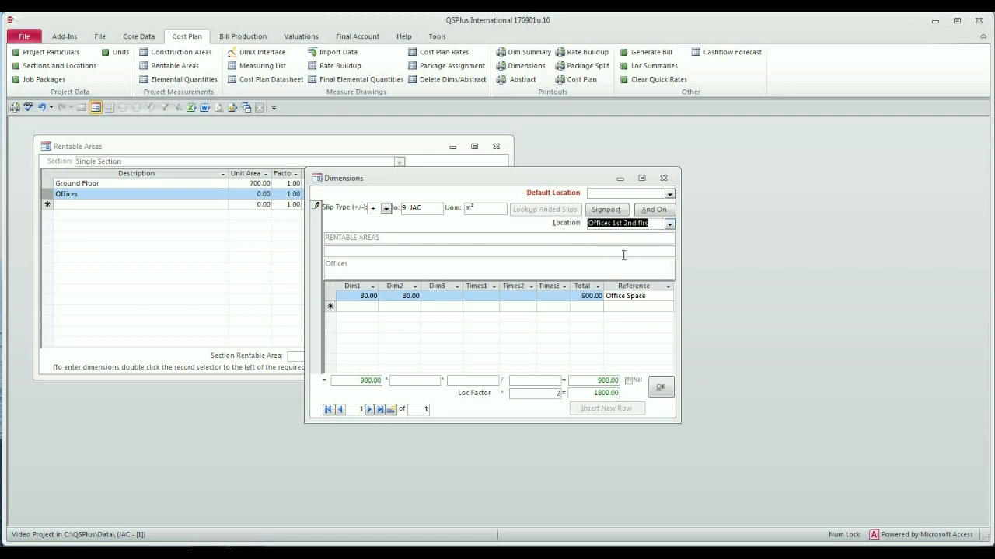
pyautogui.click(544, 394)
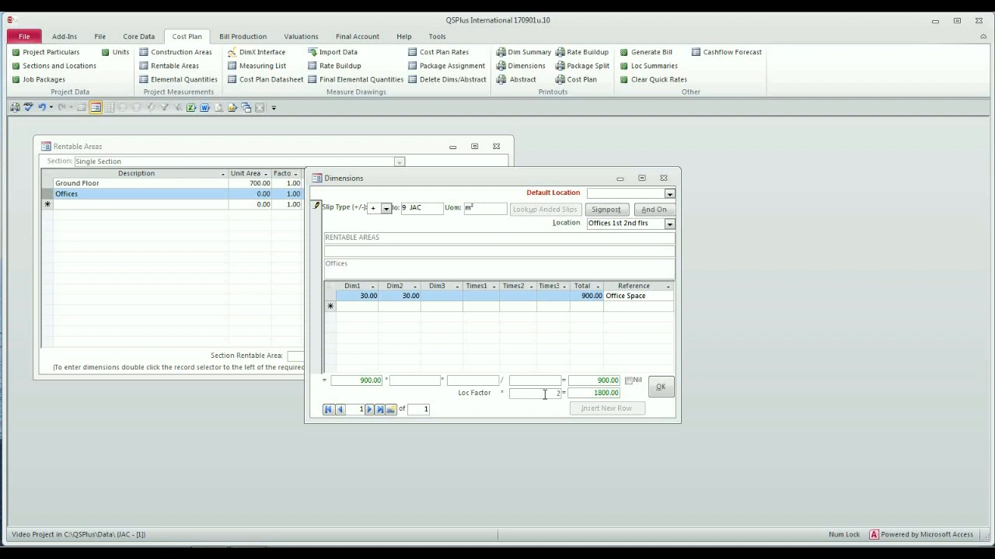
pyautogui.click(660, 387)
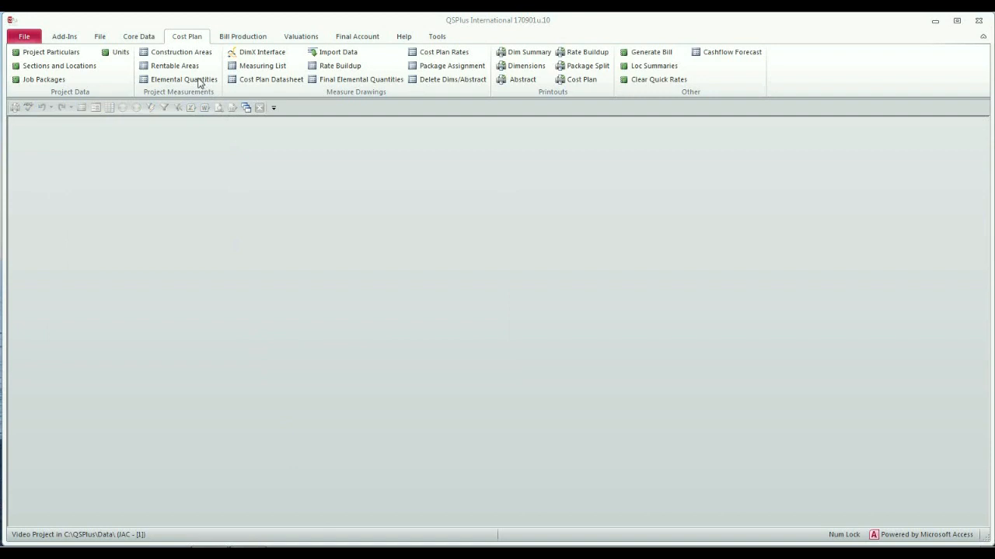
# Open the elemental quantities and add SUBSTRUCTURE as the first element.
pyautogui.click(184, 79)
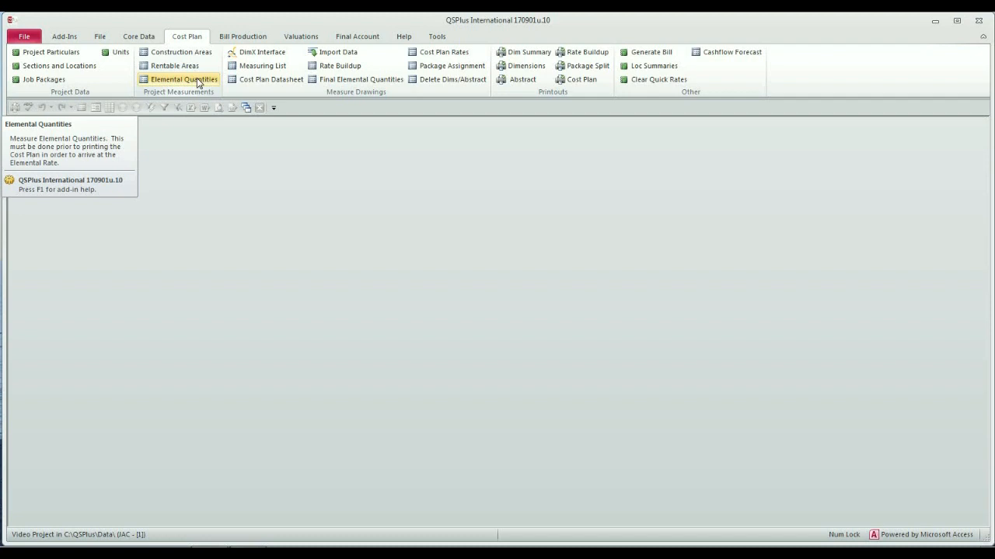
pyautogui.click(199, 82)
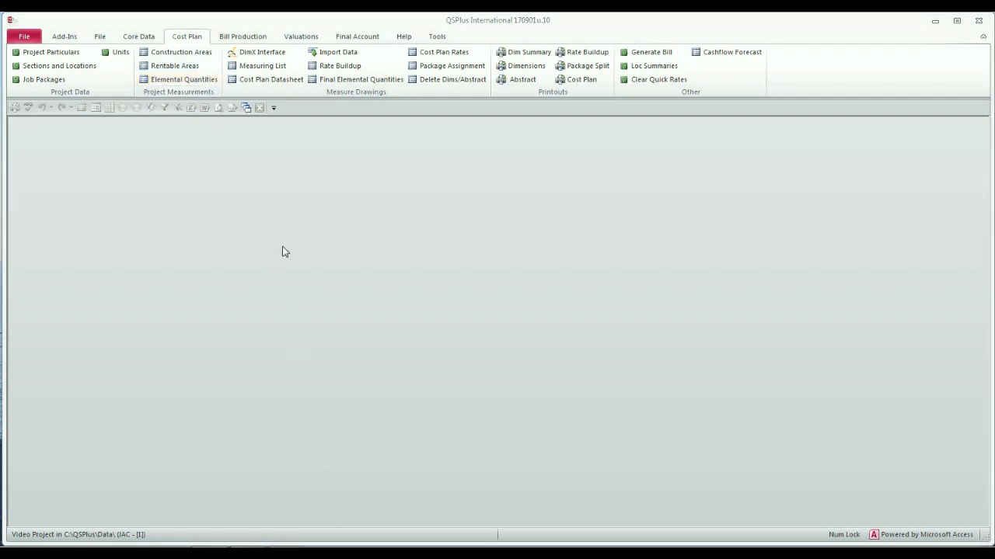
pyautogui.click(193, 81)
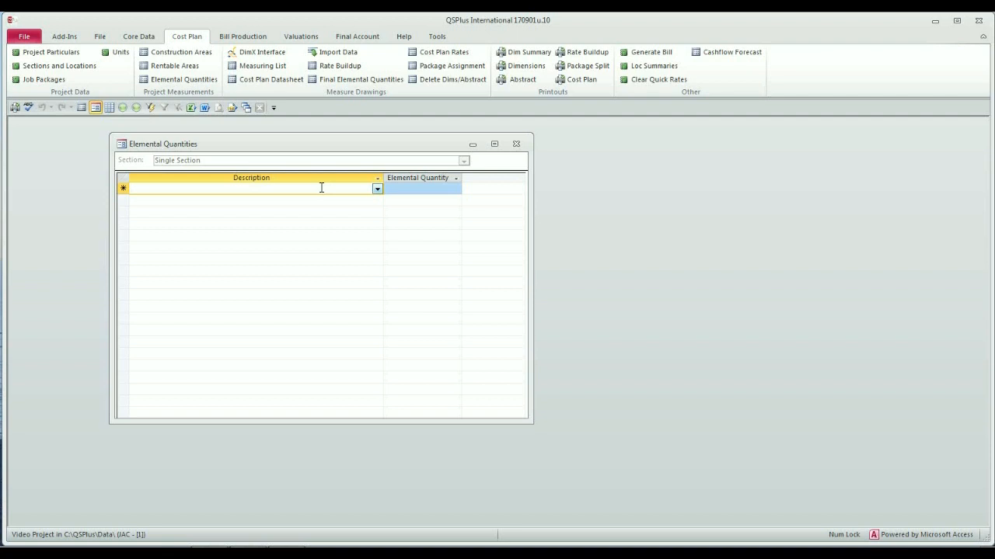
pyautogui.click(377, 188)
pyautogui.click(370, 200)
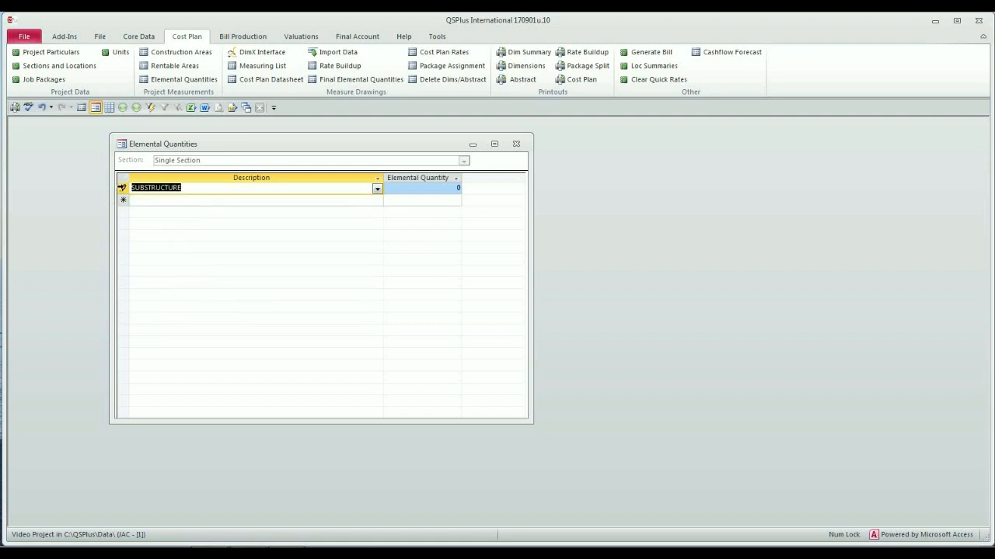
# Open an And On slip for the SUBSTRUCTURE dimensions and set its location to Basement.
pyautogui.doubleClick(122, 188)
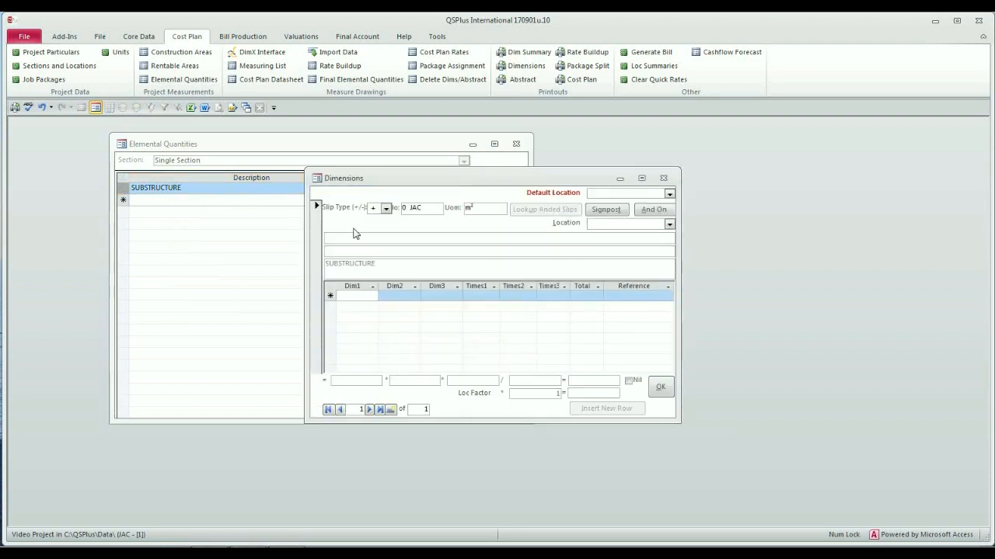
pyautogui.moveTo(390, 179); pyautogui.dragTo(367, 146)
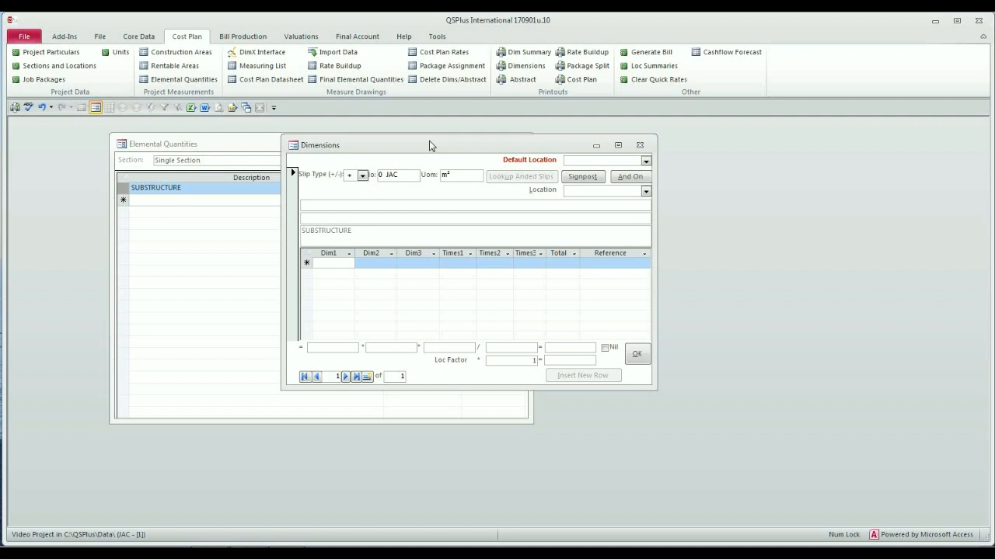
pyautogui.click(629, 178)
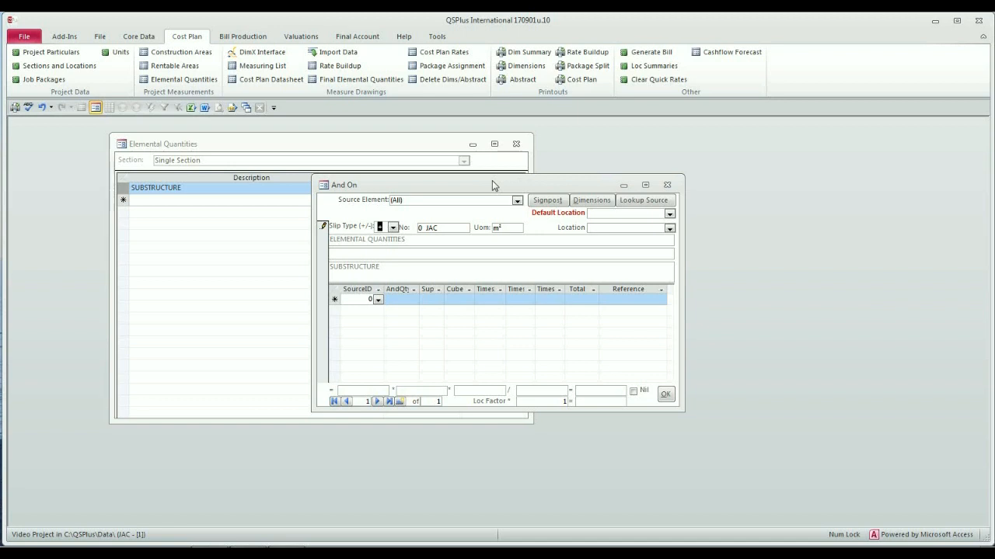
pyautogui.click(669, 230)
pyautogui.click(659, 237)
pyautogui.click(644, 228)
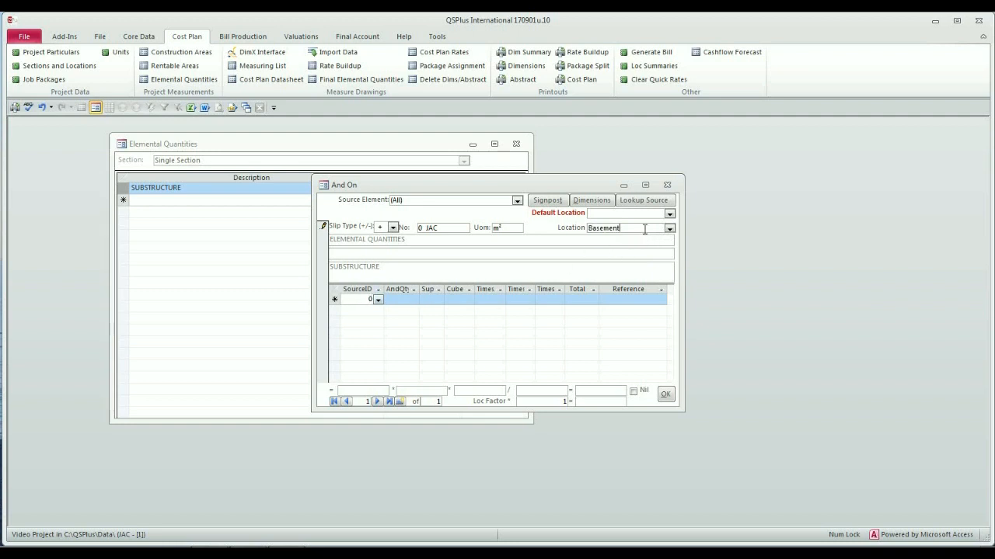
# Bring the Basement construction area, source 2, into the SUBSTRUCTURE And On slip and accept it.
pyautogui.click(378, 301)
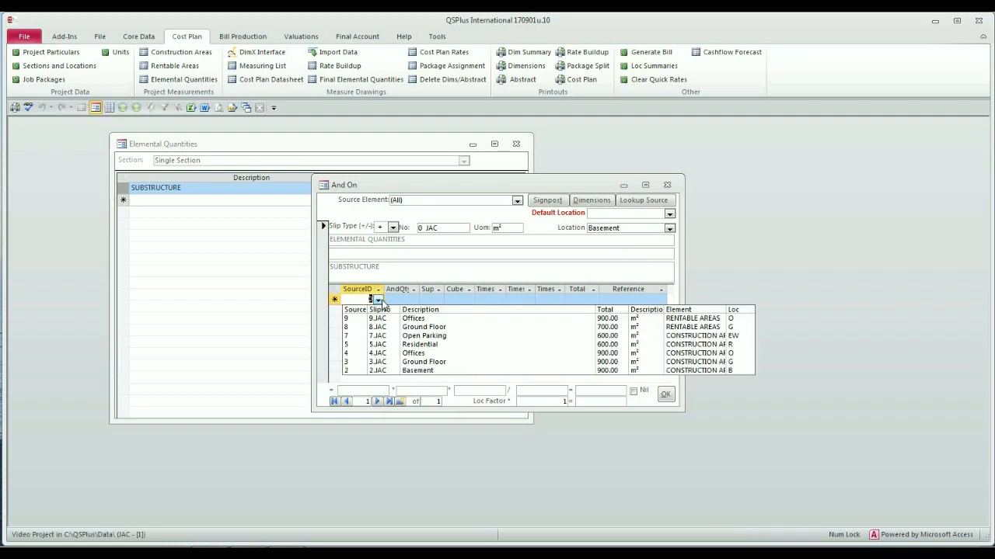
pyautogui.click(405, 372)
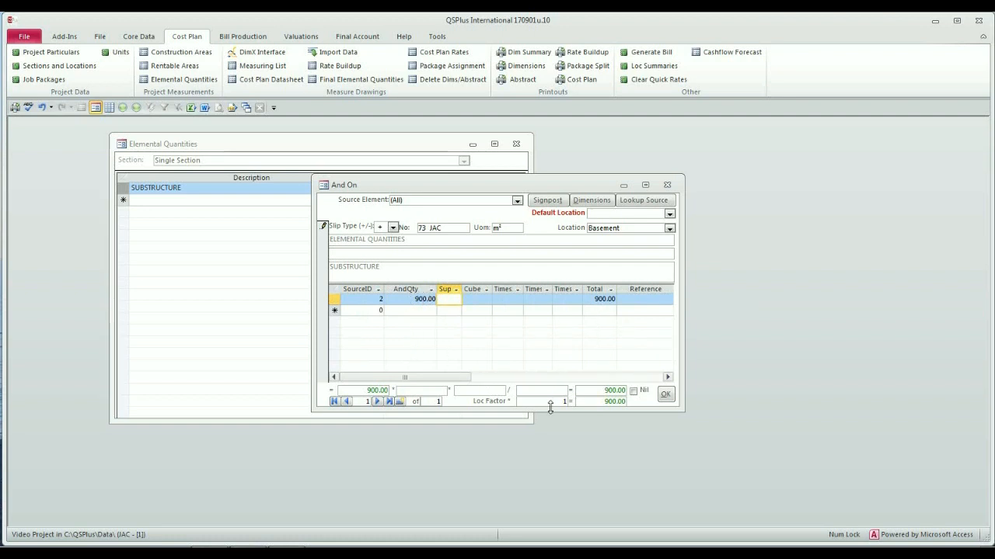
pyautogui.moveTo(550, 407); pyautogui.dragTo(550, 426)
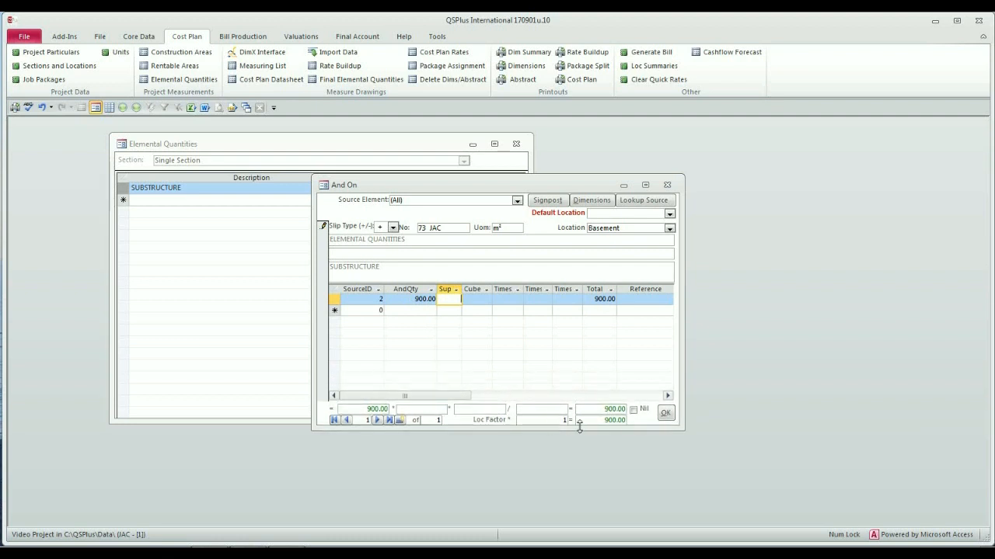
pyautogui.click(665, 415)
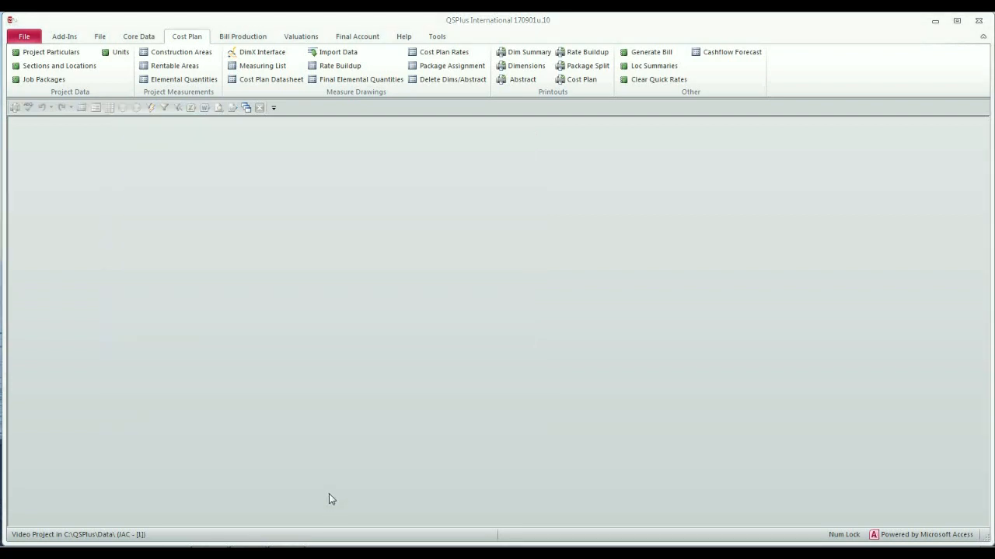
# Set the second dimension of the Basement construction area to 35, accept the dimensions and close the construction areas.
pyautogui.click(183, 54)
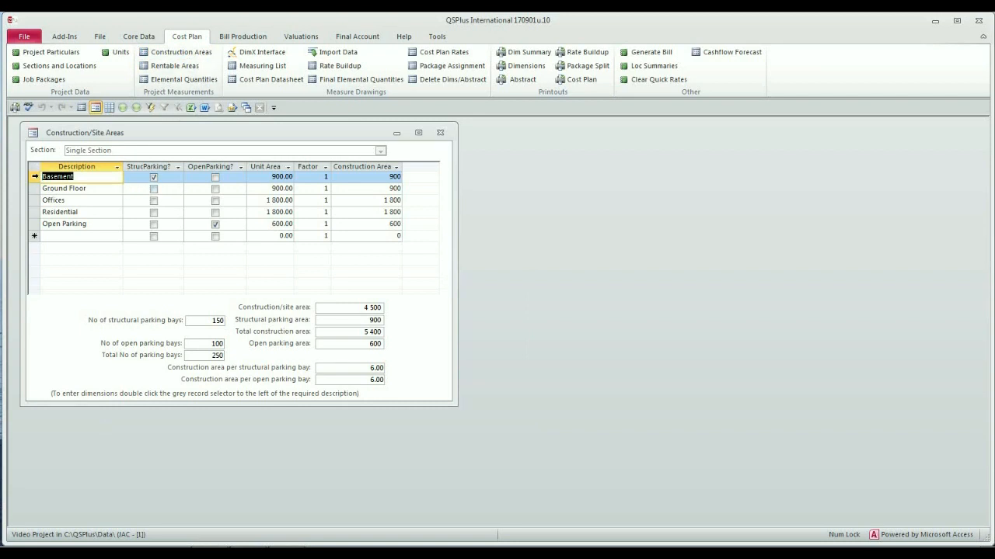
pyautogui.doubleClick(34, 177)
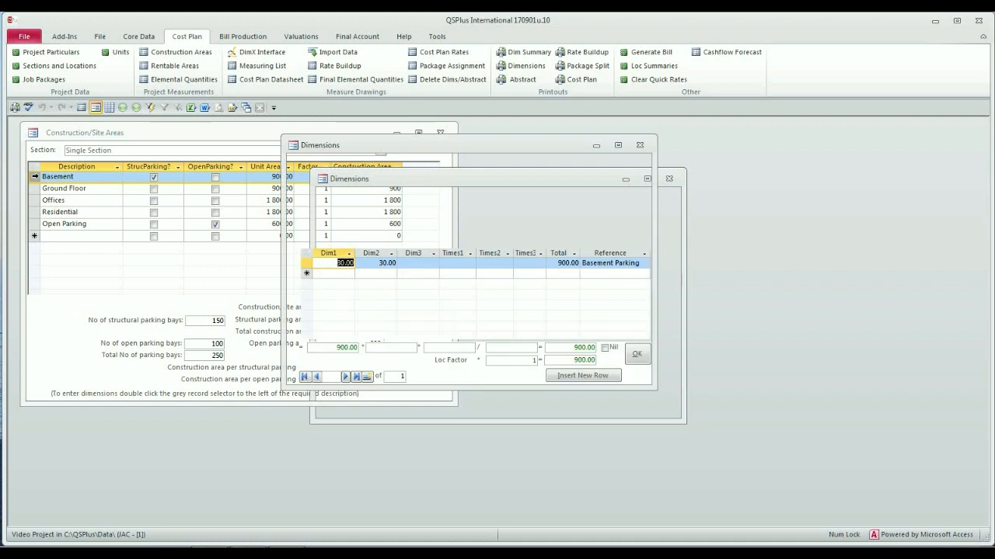
pyautogui.click(372, 263)
pyautogui.write('35')
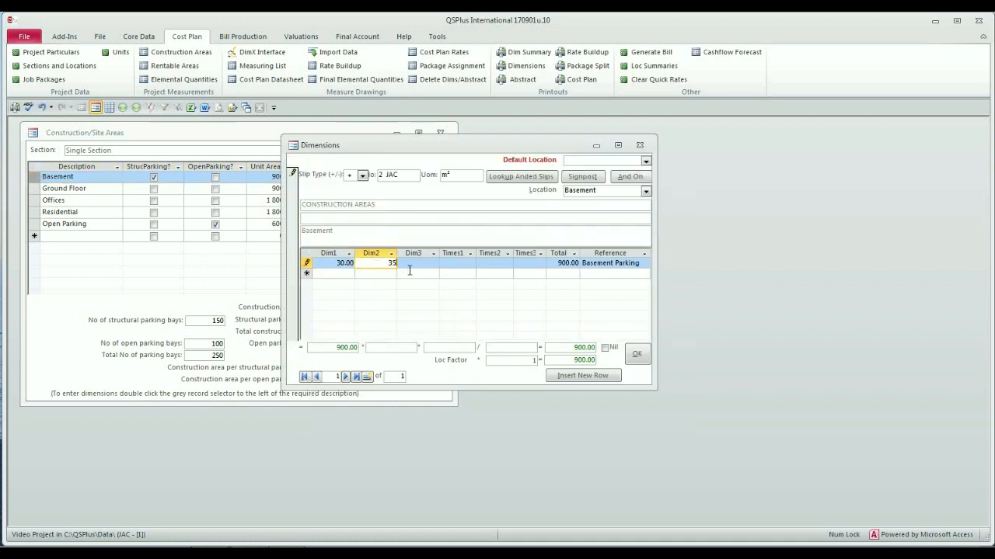
pyautogui.press('Tab')
pyautogui.press('Tab')
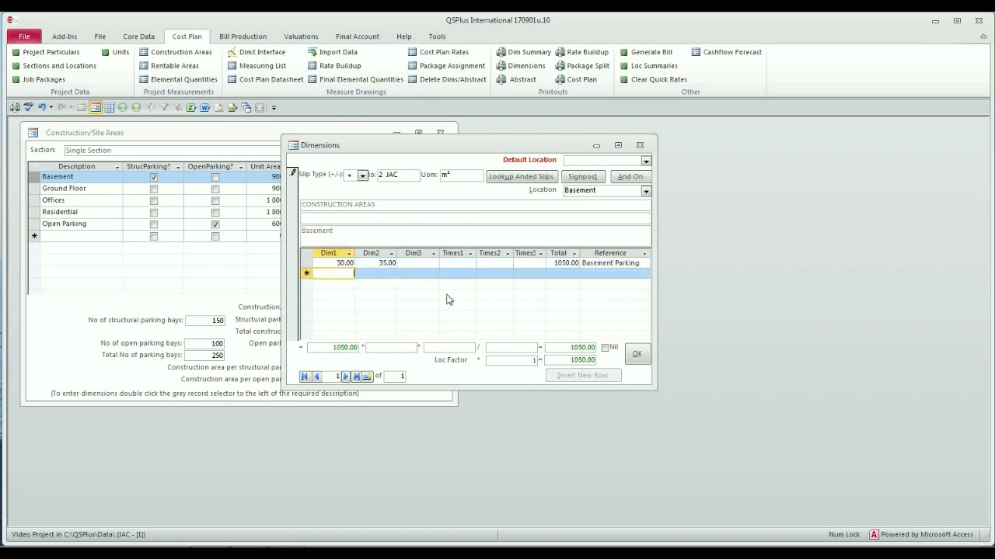
pyautogui.click(638, 355)
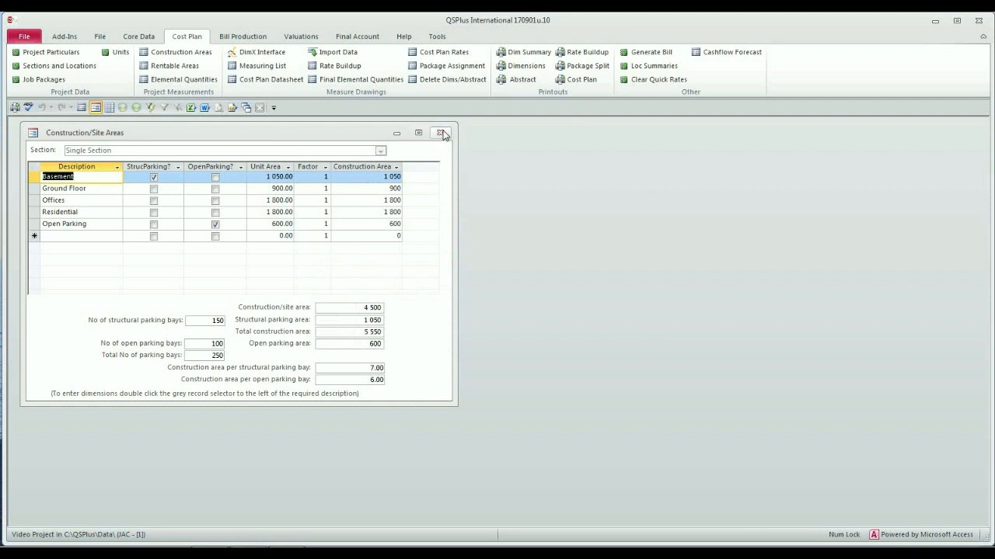
pyautogui.click(376, 177)
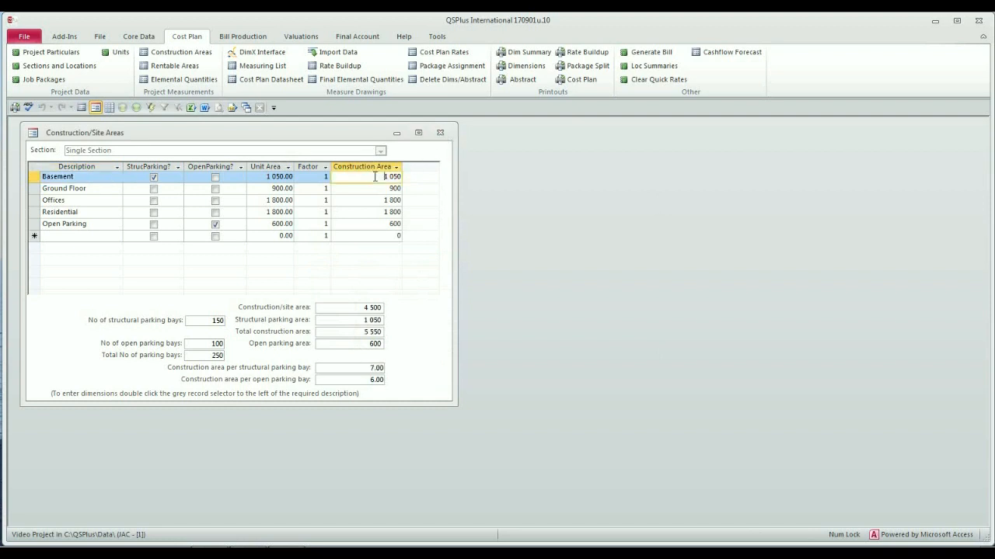
pyautogui.click(440, 135)
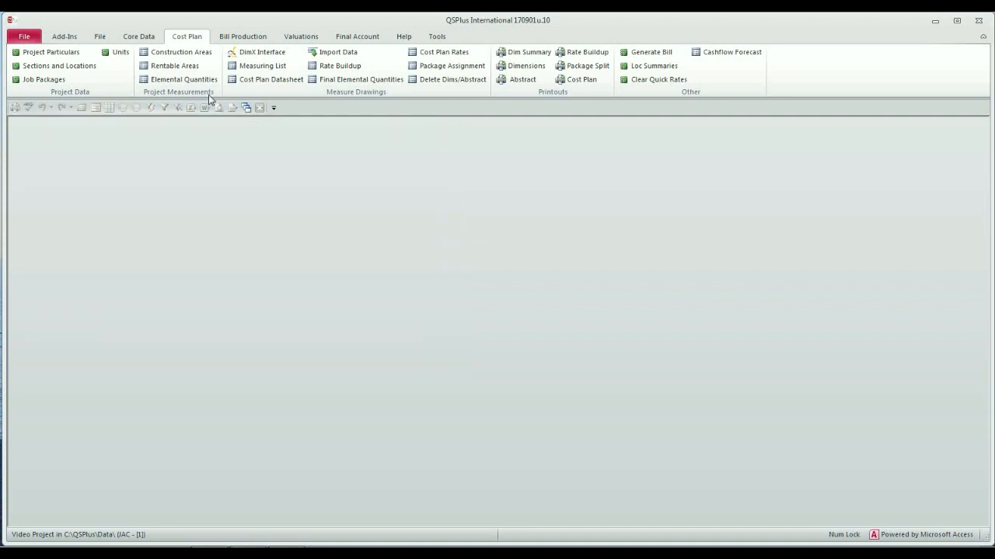
# Check the SUBSTRUCTURE elemental quantity and the Basement quantity carried into its And On slip.
pyautogui.click(190, 79)
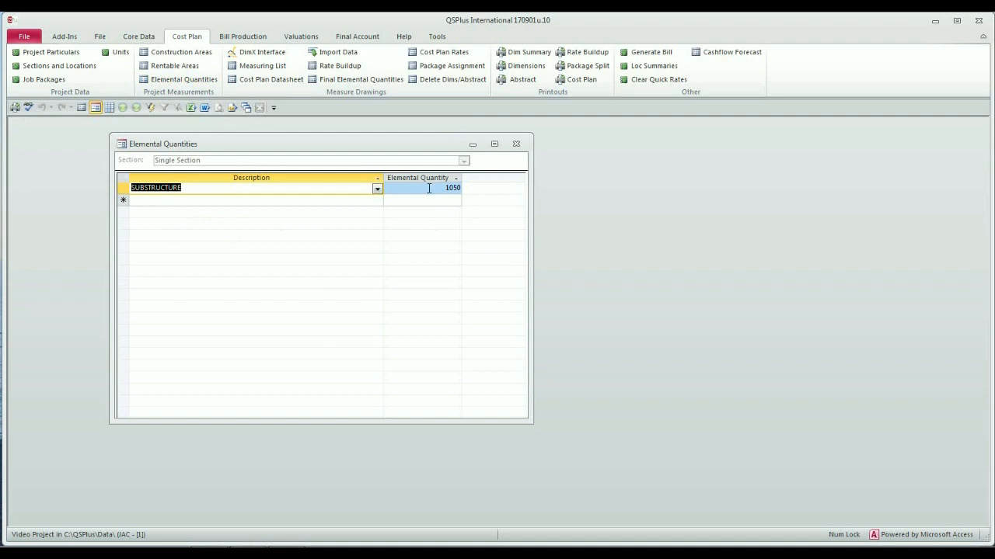
pyautogui.doubleClick(120, 187)
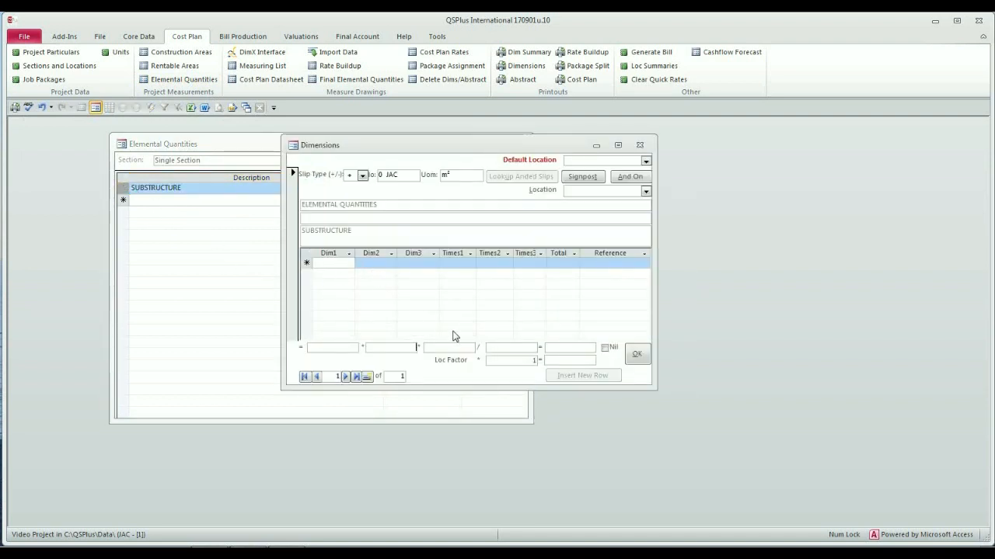
pyautogui.click(630, 177)
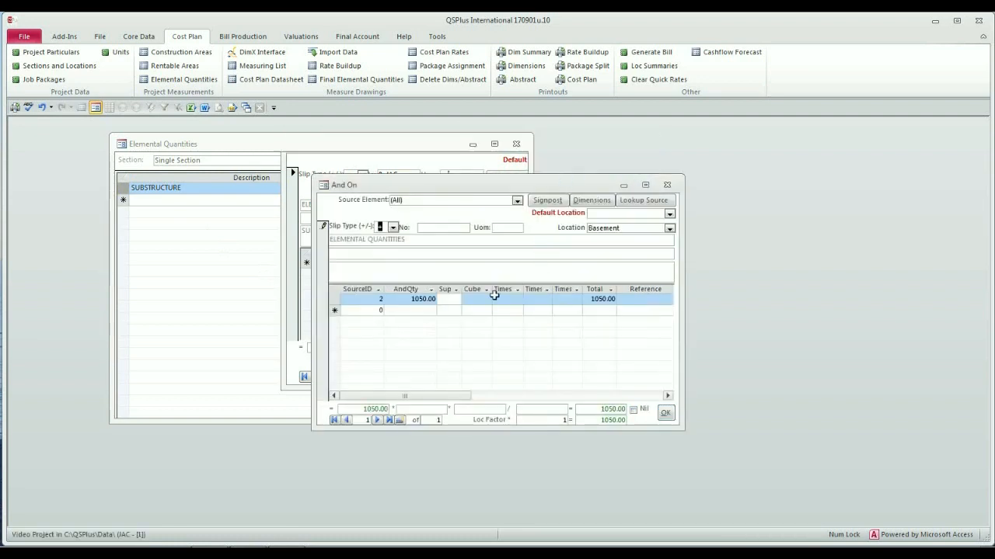
pyautogui.click(405, 299)
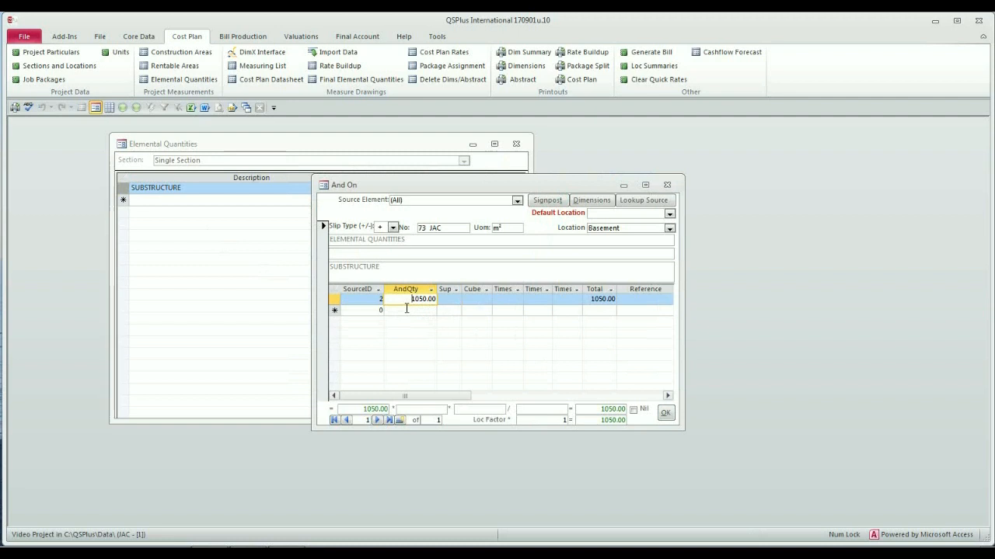
pyautogui.click(666, 413)
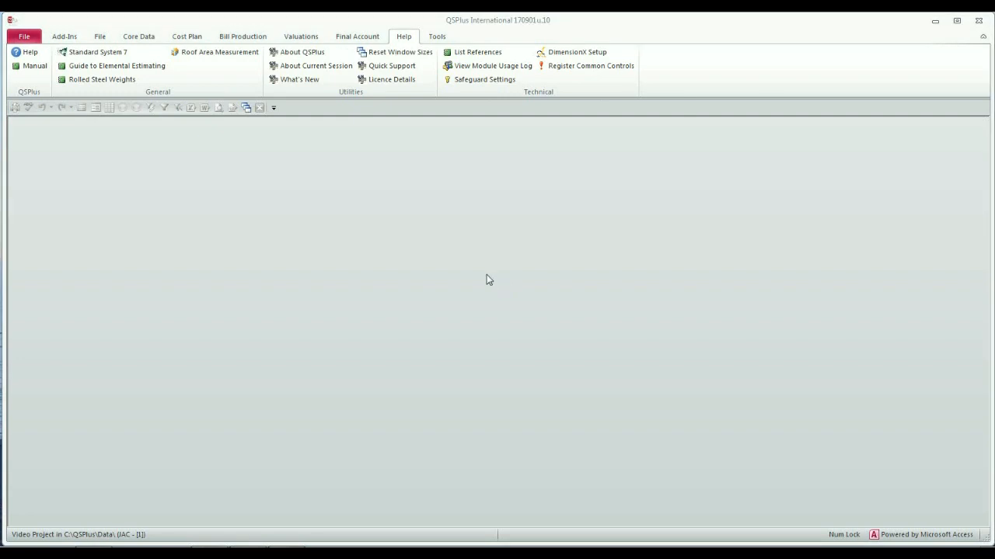
# Open the Guide to Elemental Estimating PDF and examine the measurement rules for Substructure and its strip footings.
pyautogui.click(128, 65)
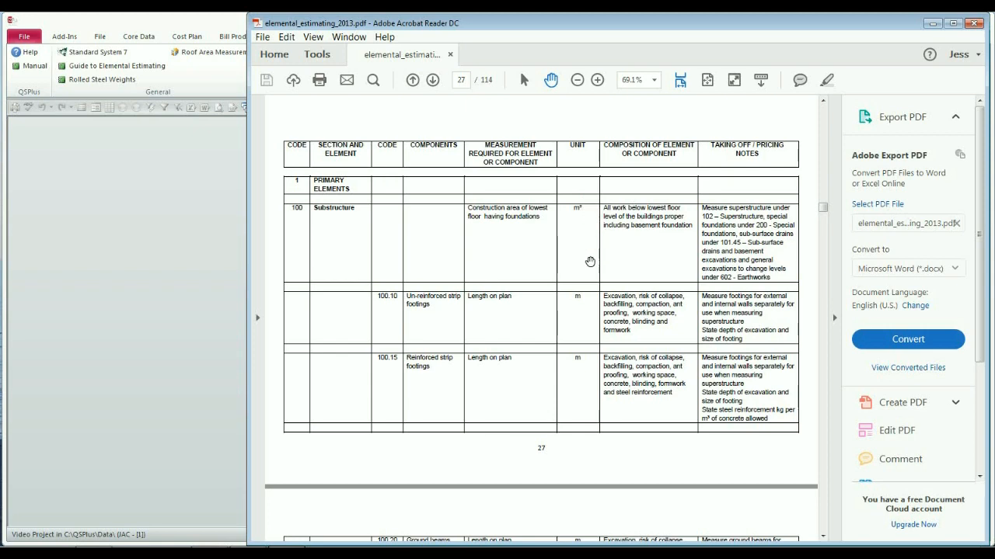
pyautogui.click(824, 538)
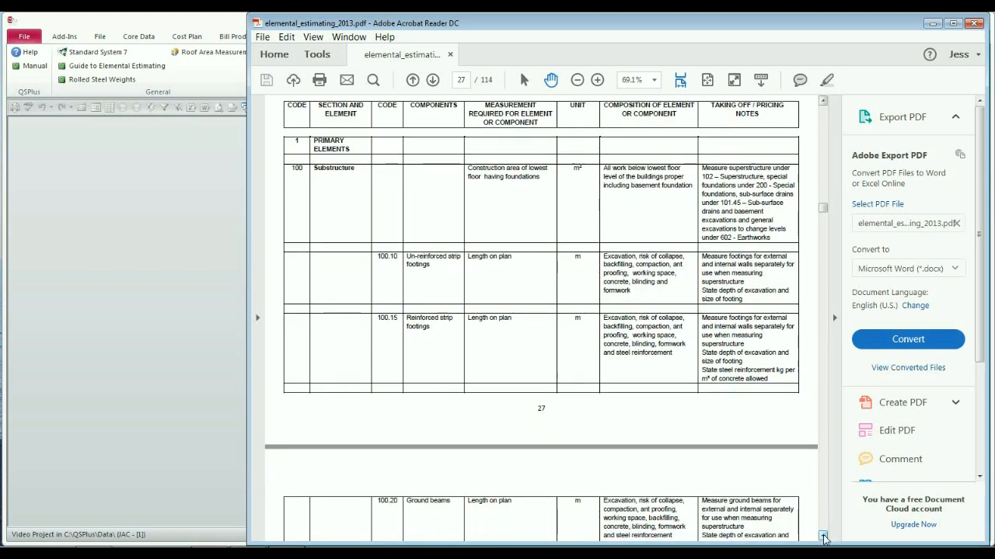
pyautogui.click(824, 537)
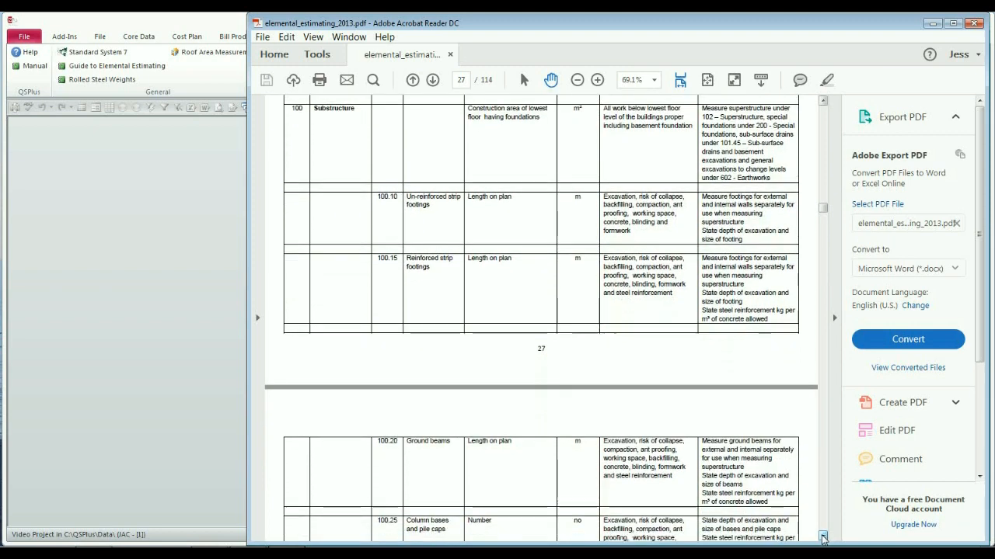
pyautogui.click(823, 537)
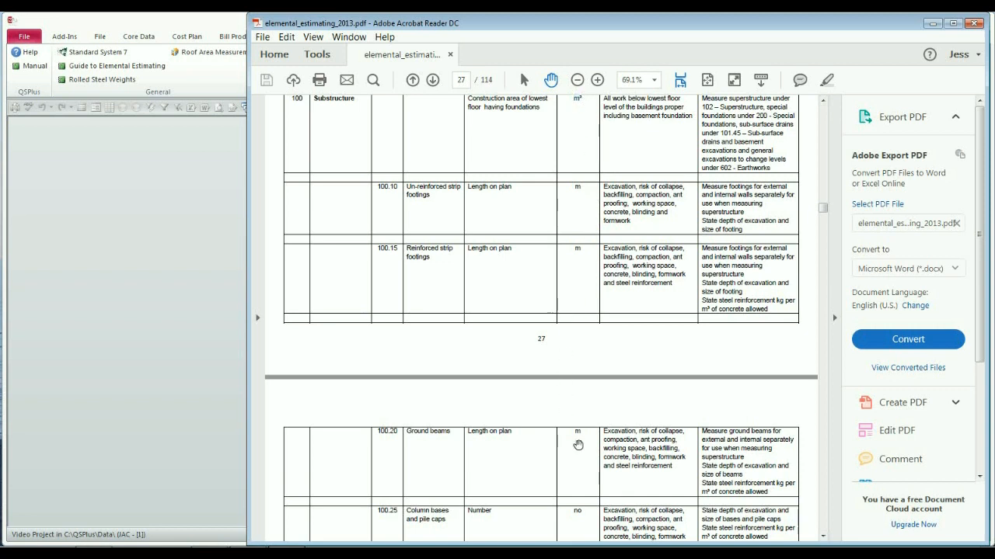
# Read the guide's units and measurement rules for Substructure components 100.20 Ground beams through 100.60 Sundries.
pyautogui.click(825, 537)
pyautogui.click(825, 536)
pyautogui.click(824, 536)
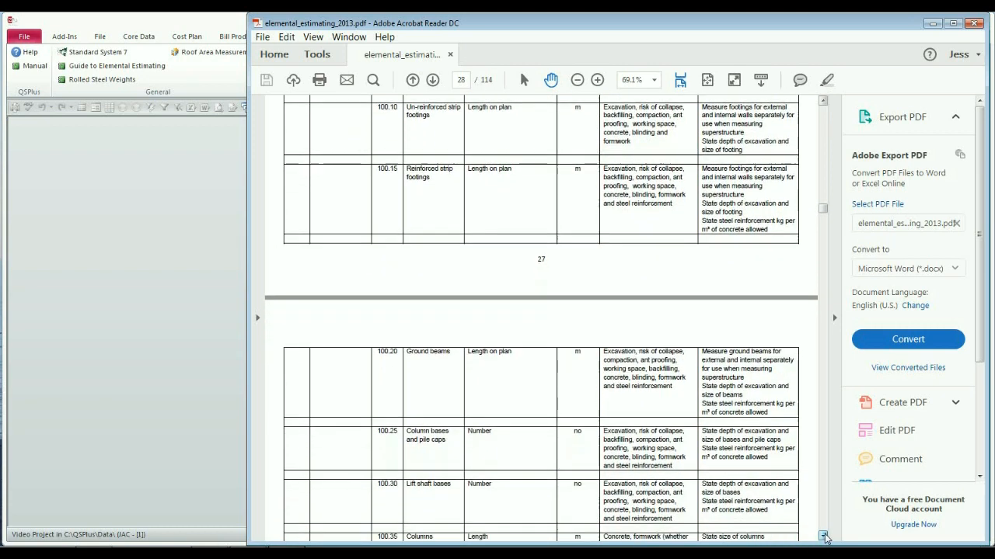
pyautogui.click(825, 536)
pyautogui.click(824, 536)
pyautogui.click(824, 536)
pyautogui.click(824, 536)
pyautogui.click(825, 536)
pyautogui.click(825, 536)
pyautogui.click(825, 536)
pyautogui.click(825, 536)
pyautogui.click(825, 537)
pyautogui.click(824, 536)
pyautogui.click(824, 536)
pyautogui.click(824, 536)
pyautogui.click(824, 536)
pyautogui.click(824, 536)
pyautogui.click(824, 536)
pyautogui.click(824, 536)
pyautogui.click(825, 536)
pyautogui.click(825, 537)
pyautogui.click(824, 536)
pyautogui.click(825, 537)
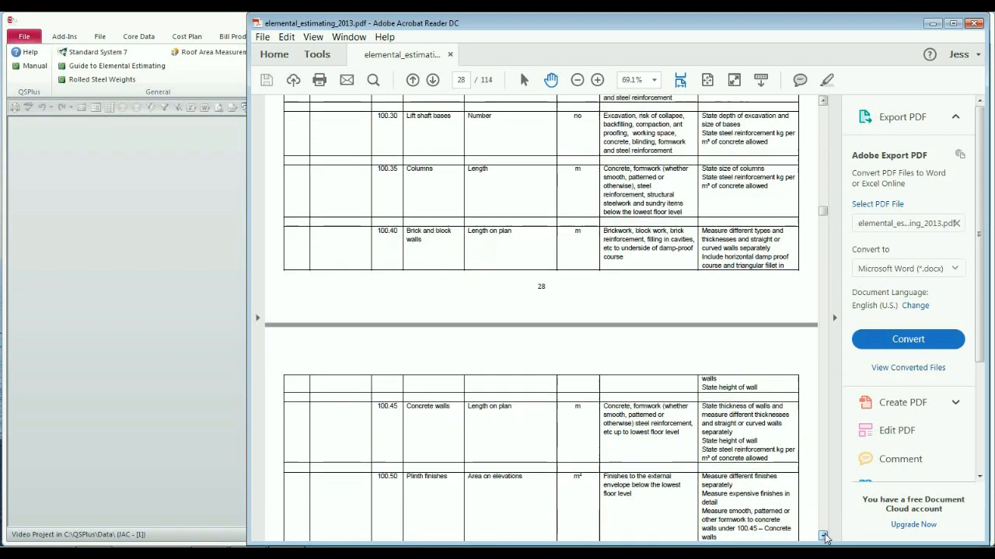
pyautogui.click(824, 536)
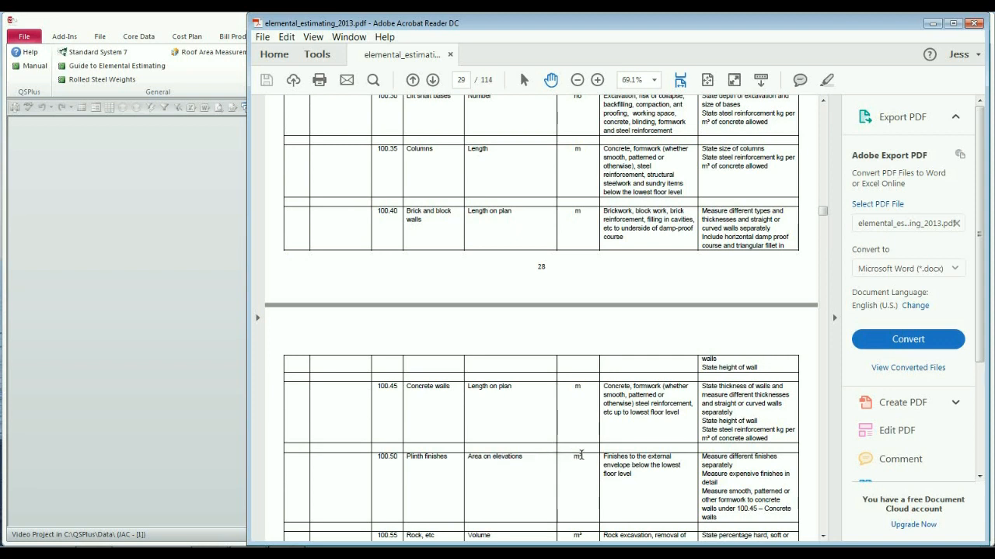
pyautogui.click(823, 535)
pyautogui.click(823, 535)
pyautogui.click(823, 535)
pyautogui.click(822, 535)
pyautogui.click(823, 535)
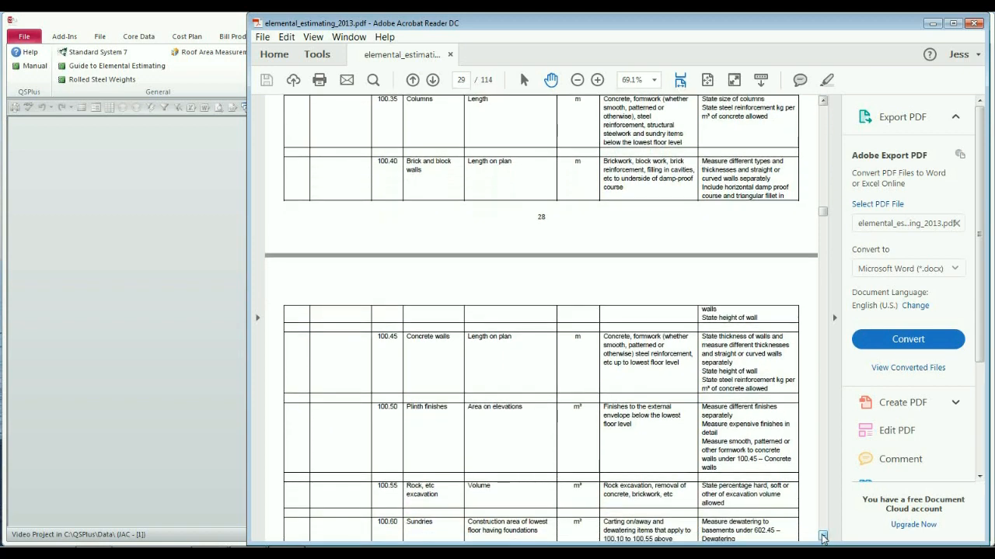
pyautogui.click(823, 536)
pyautogui.click(822, 536)
pyautogui.click(823, 536)
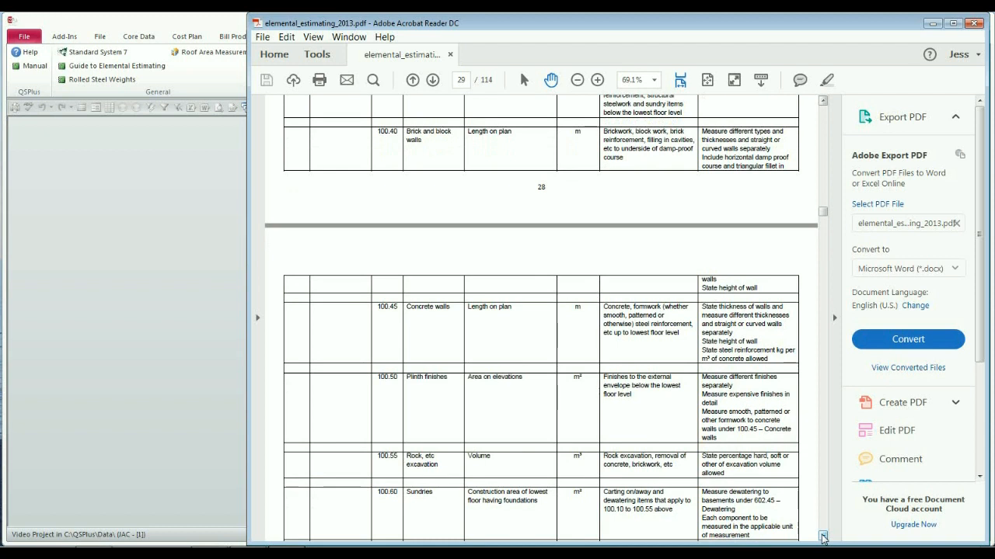
pyautogui.click(823, 537)
pyautogui.click(823, 536)
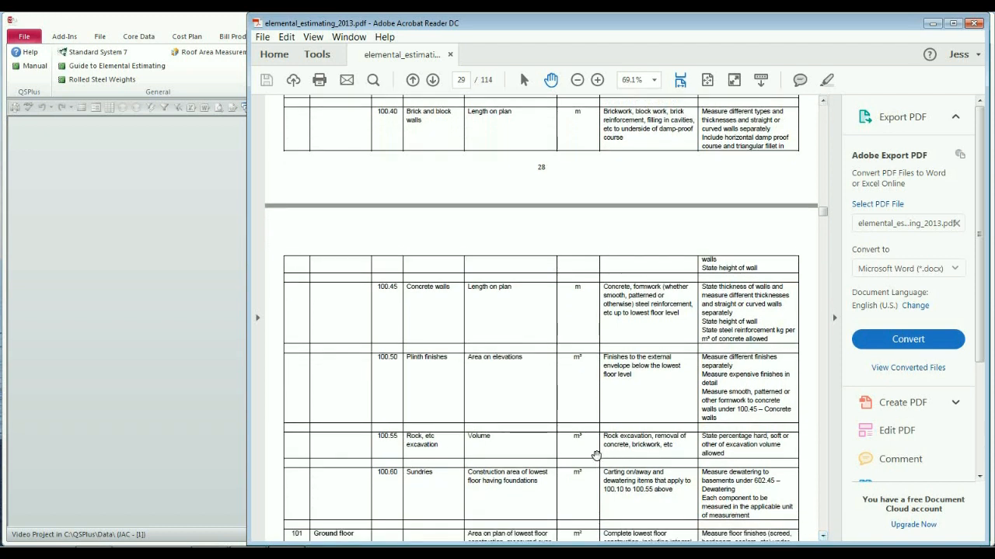